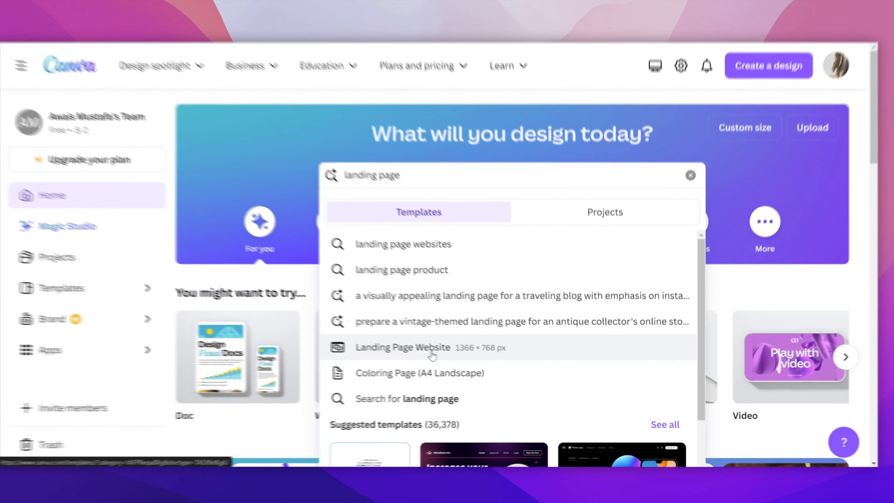
# - Open the Landing Page Website templates from the search suggestions and browse the gallery
pyautogui.click(328, 348)
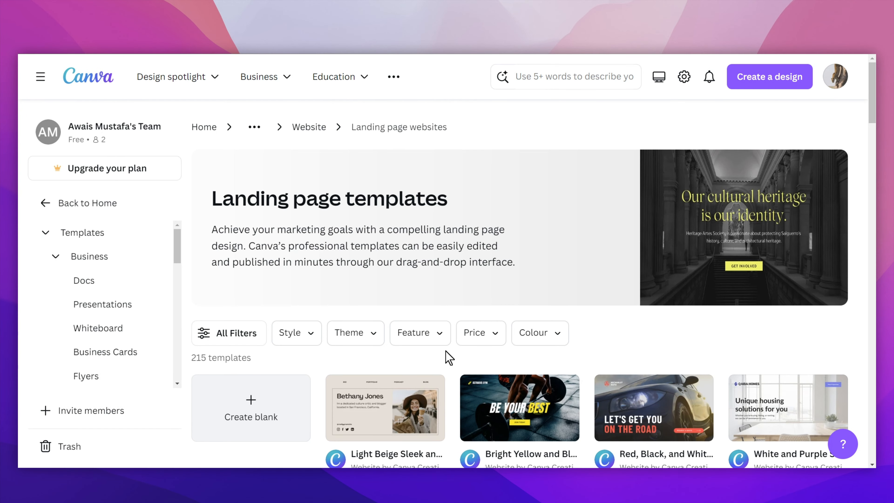
pyautogui.scroll(-3, 449, 357)
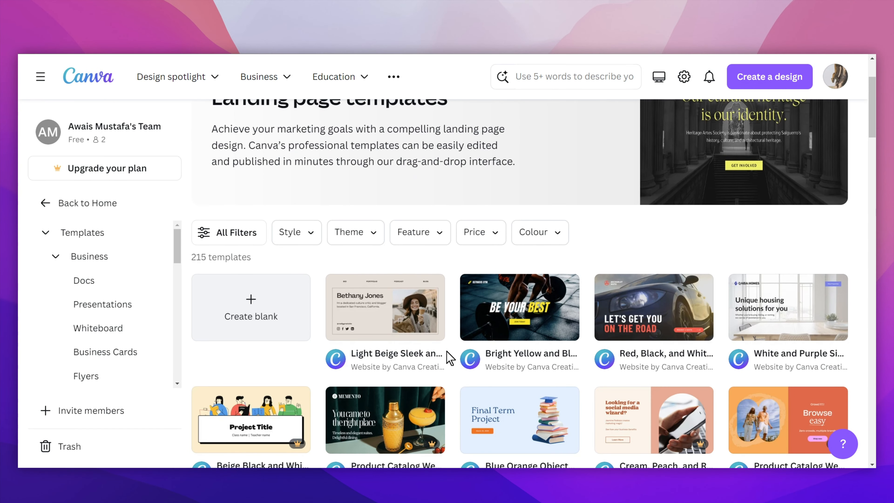
pyautogui.scroll(-5, 449, 358)
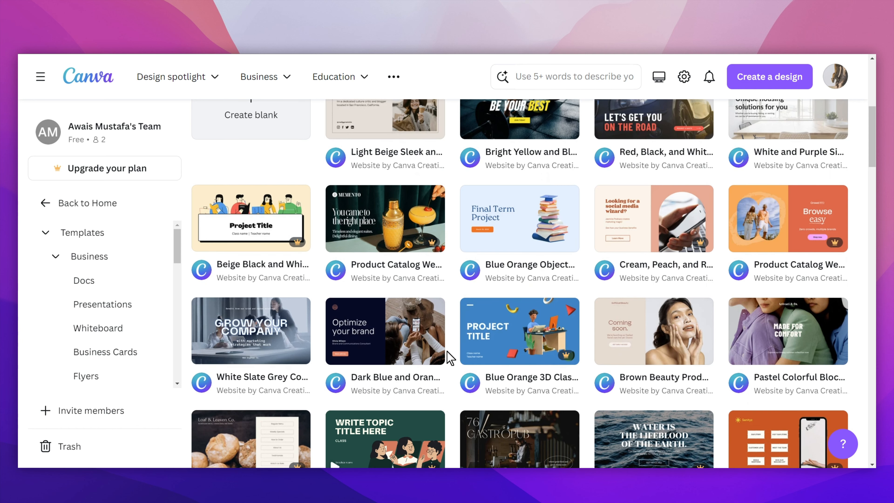
pyautogui.scroll(-5, 450, 358)
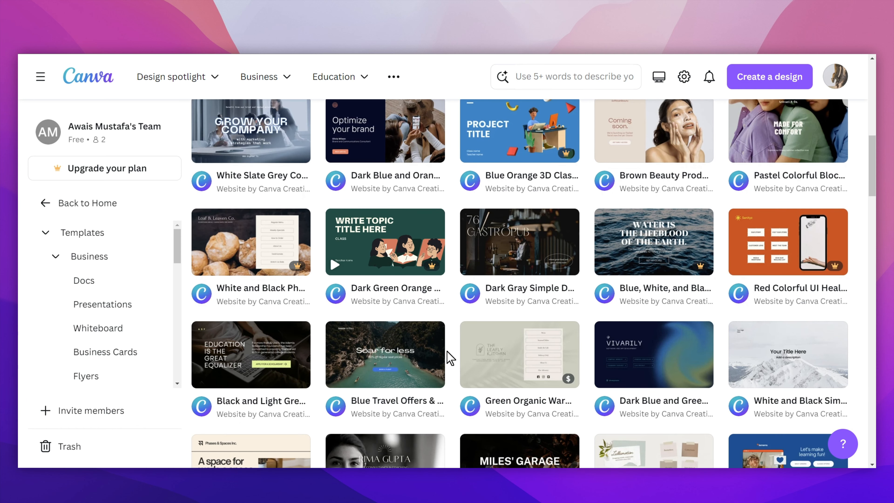
pyautogui.scroll(5, 448, 357)
pyautogui.press('super+minus')
pyautogui.press('super+minus')
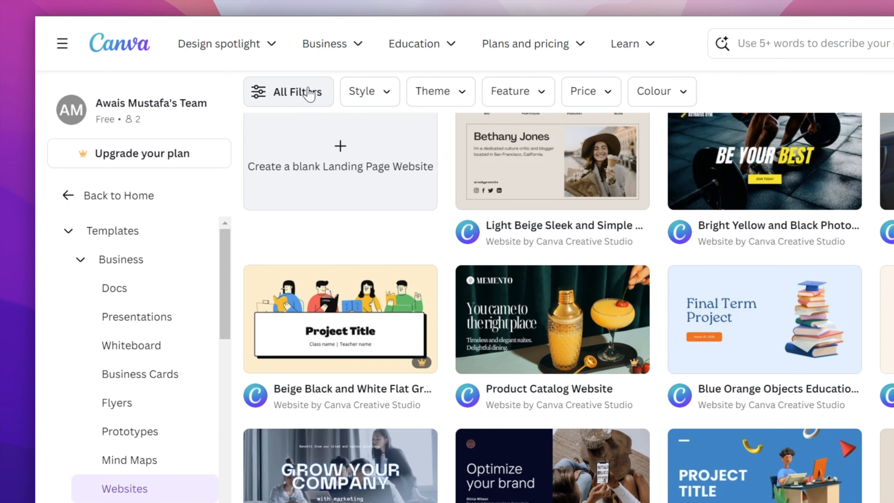
# - Filter the landing page templates by the Modern and Minimalist styles and the Free price, and apply the filters
pyautogui.click(309, 93)
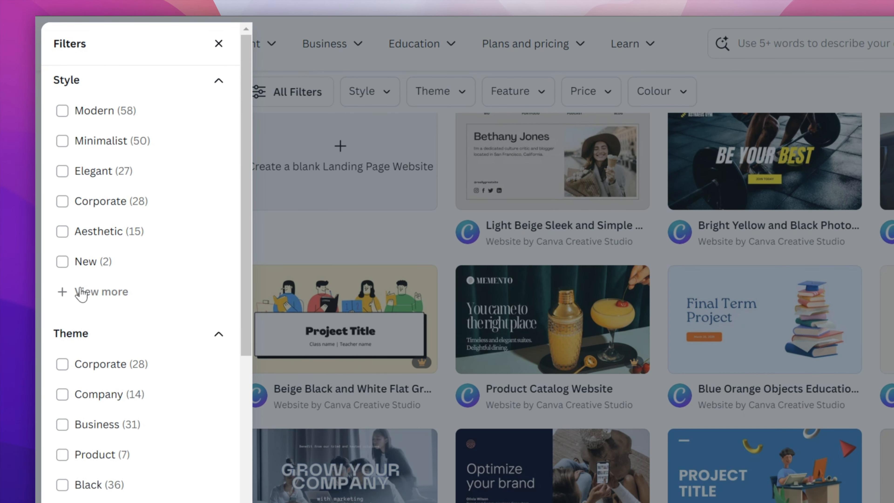
pyautogui.click(86, 121)
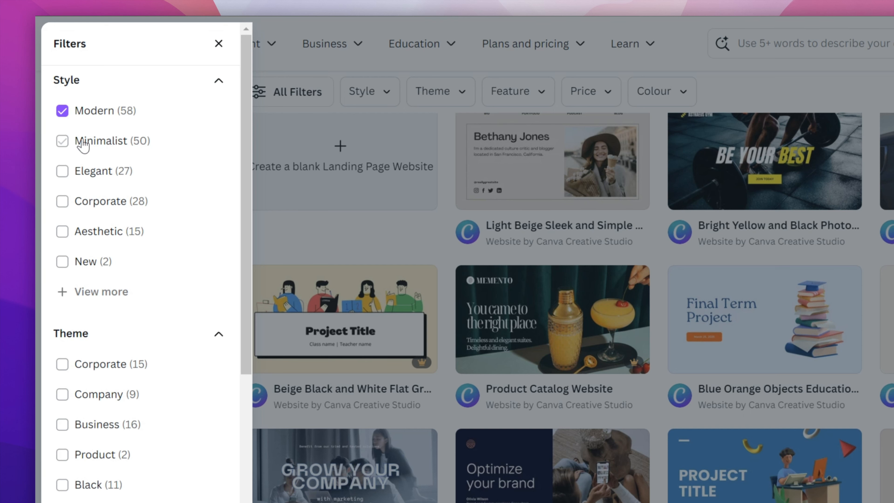
pyautogui.click(83, 141)
pyautogui.scroll(-5, 118, 168)
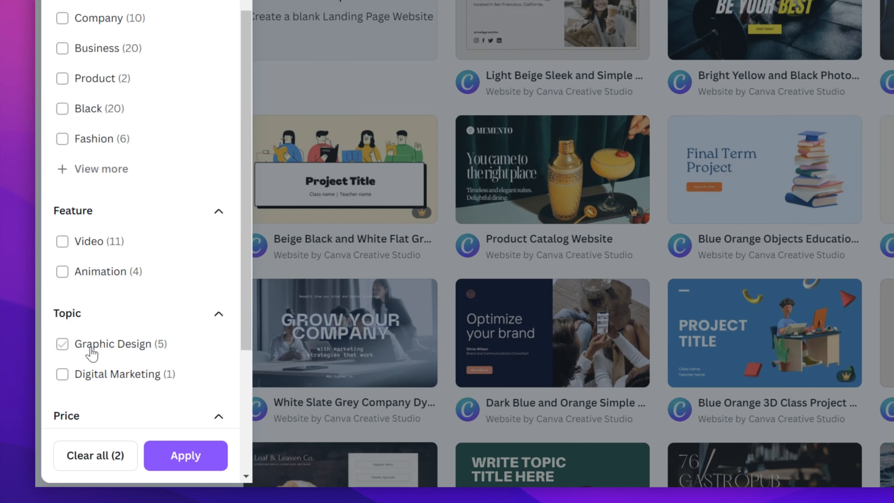
pyautogui.scroll(-2, 95, 350)
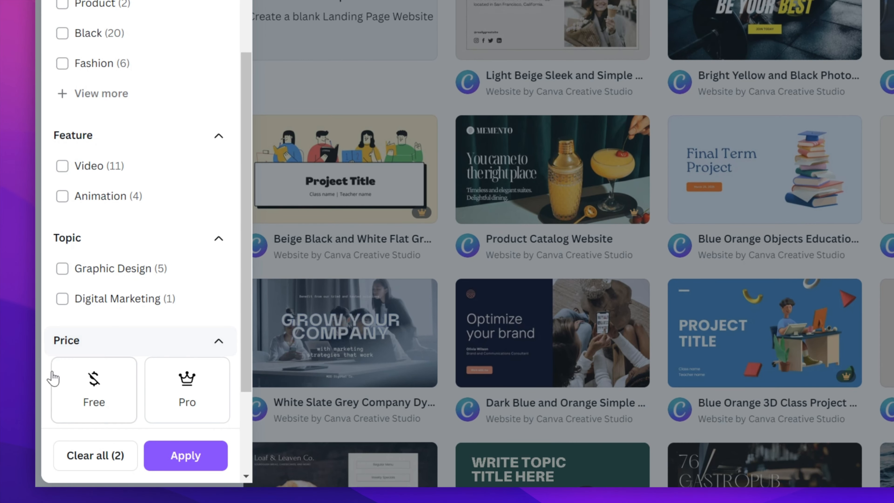
pyautogui.click(93, 400)
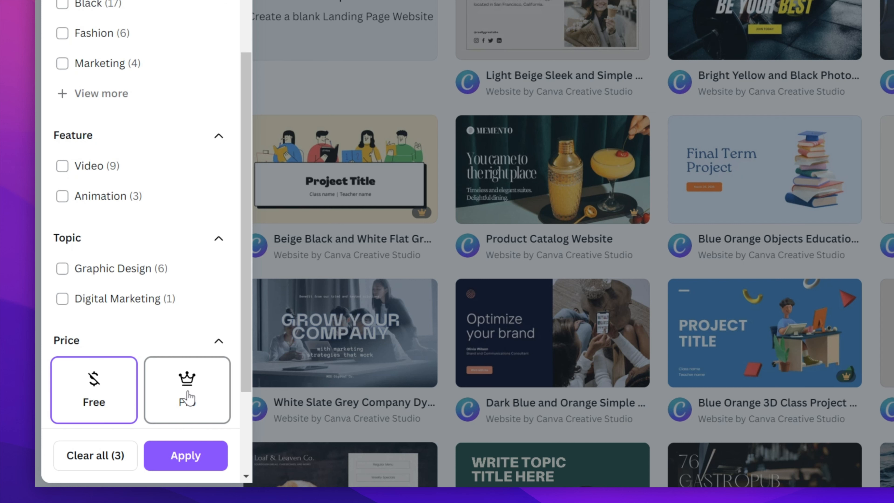
pyautogui.scroll(-2, 123, 398)
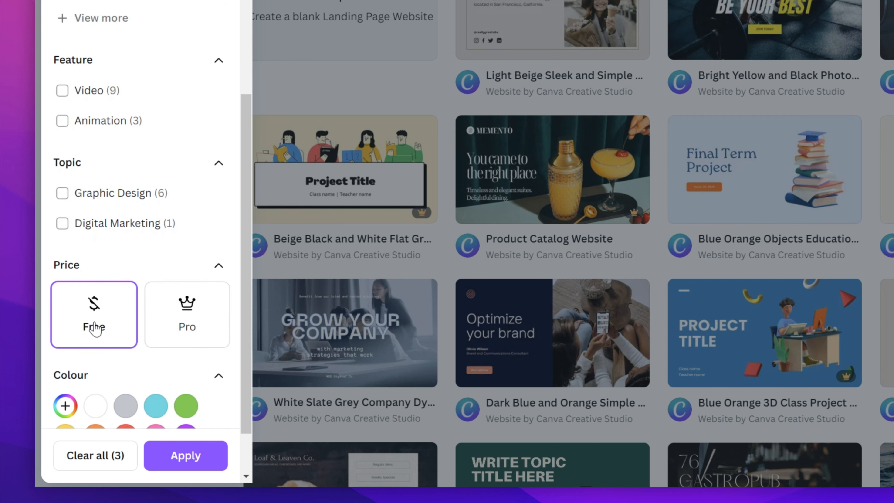
pyautogui.click(169, 458)
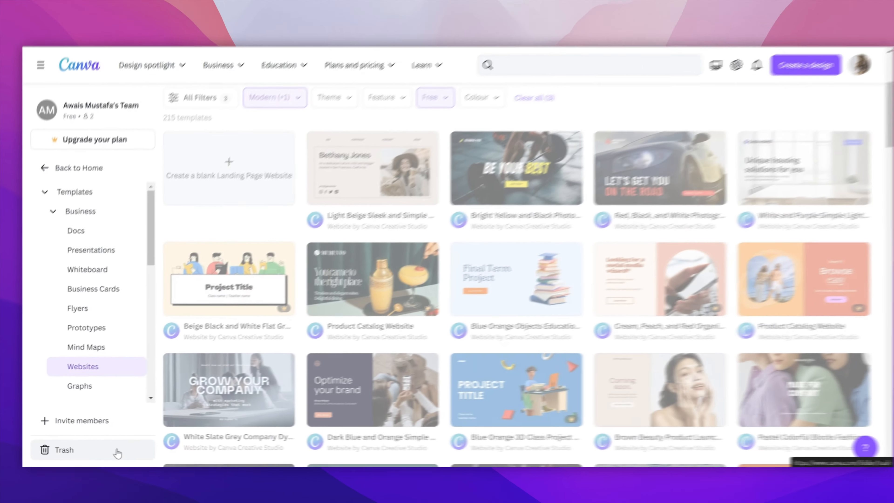
# - Find the White and Purple Simple Light Real Estate Service Website template and open it for customising
pyautogui.scroll(-5, 581, 220)
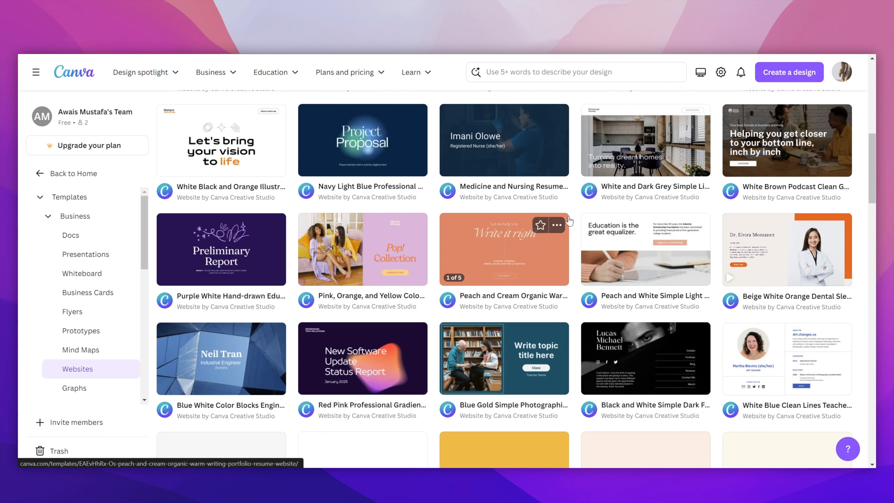
pyautogui.scroll(-1, 574, 229)
pyautogui.scroll(-4, 575, 239)
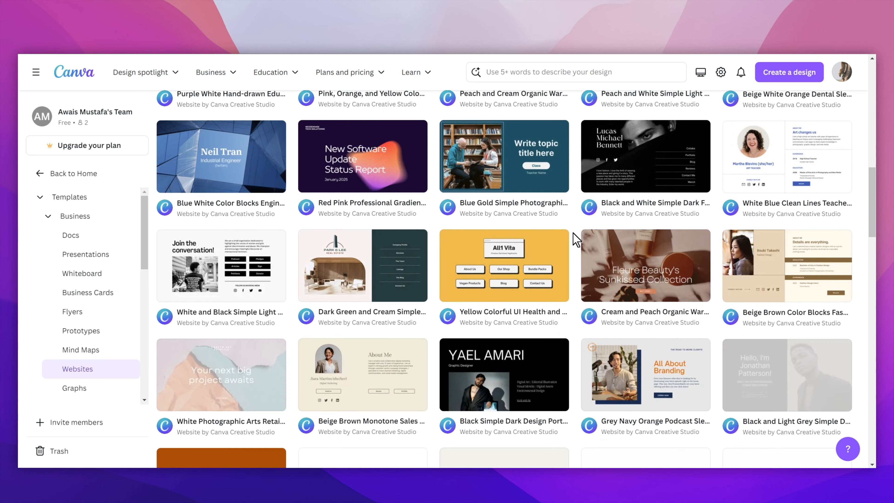
pyautogui.scroll(-2, 575, 239)
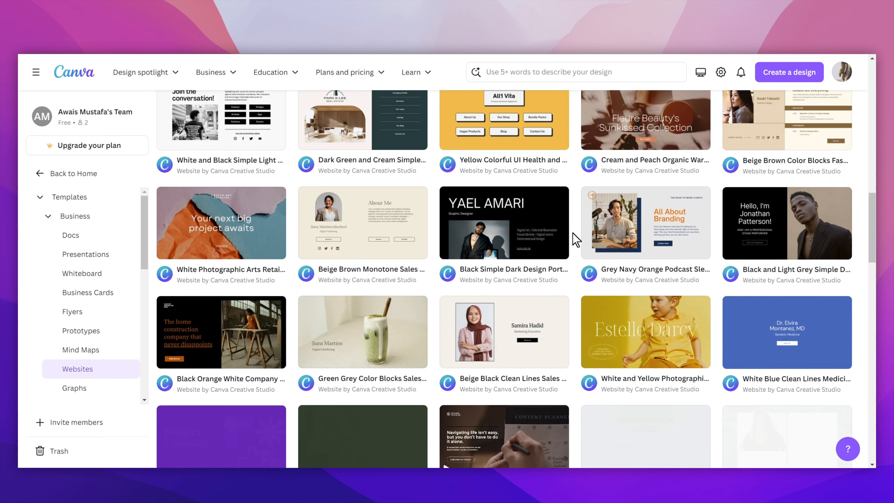
pyautogui.scroll(-9, 575, 240)
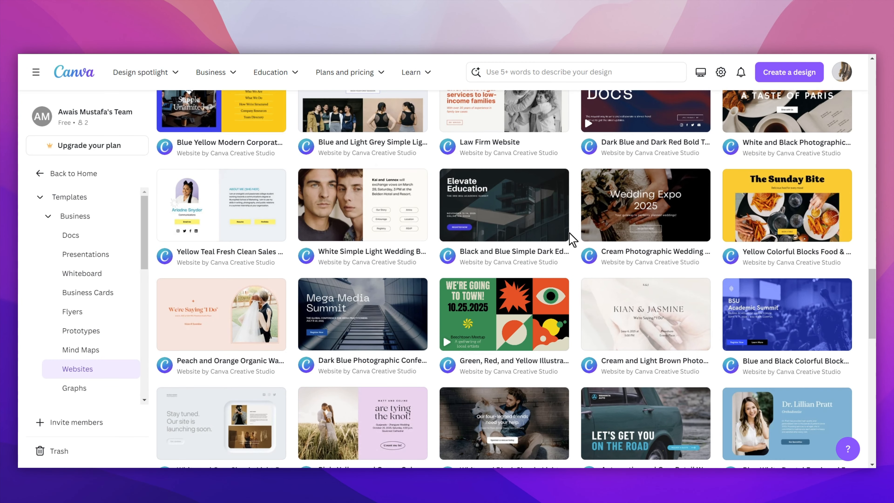
pyautogui.scroll(-10, 578, 227)
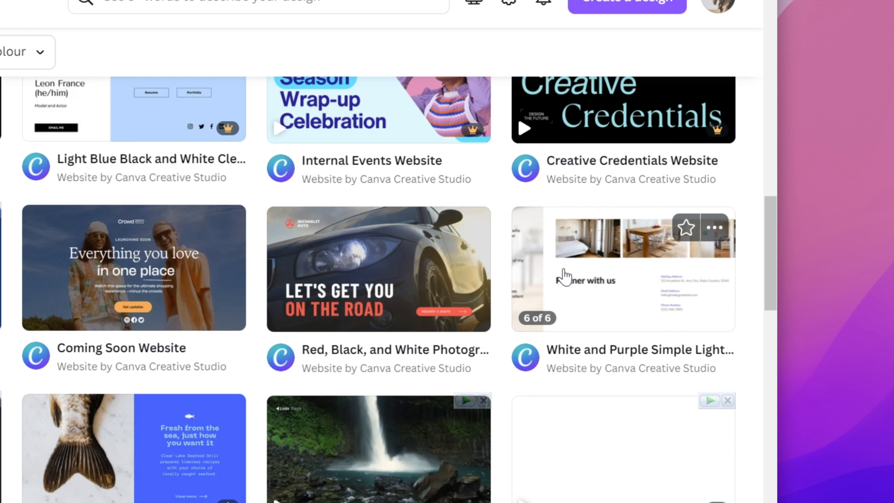
pyautogui.click(714, 227)
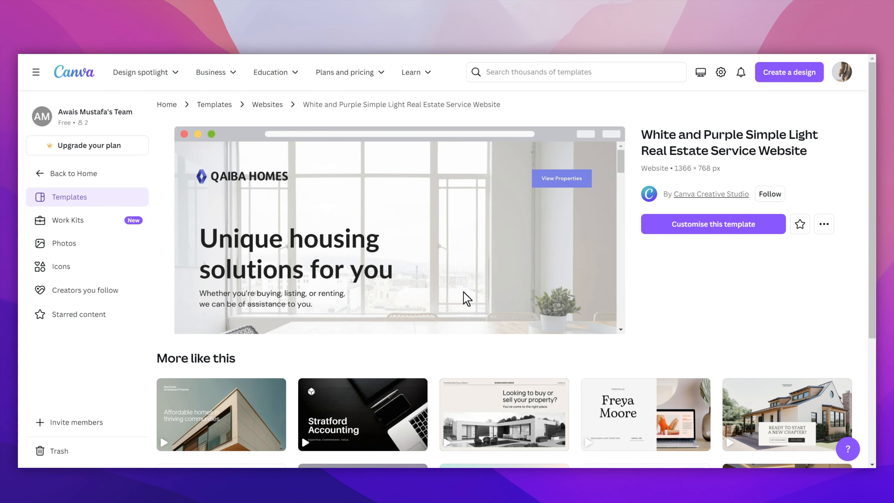
pyautogui.moveTo(627, 170)
pyautogui.mouseDown()
pyautogui.moveTo(632, 319)
pyautogui.moveTo(635, 168)
pyautogui.mouseUp()
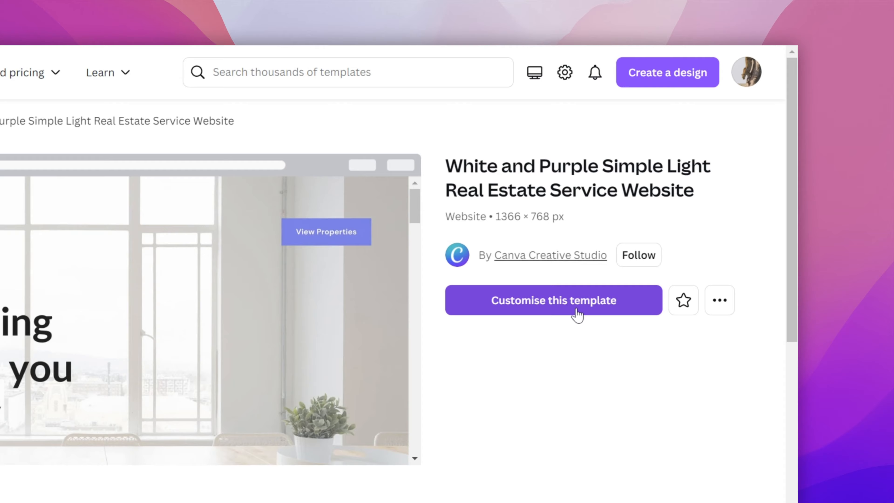
pyautogui.click(729, 233)
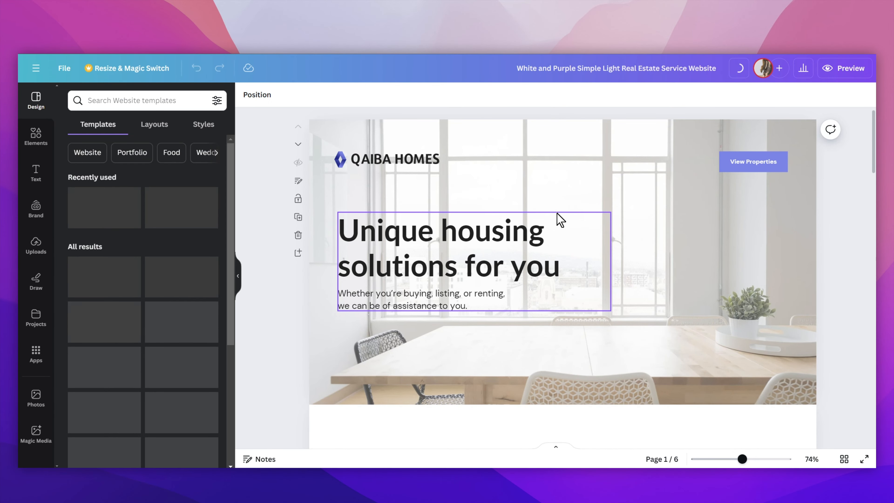
pyautogui.click(483, 289)
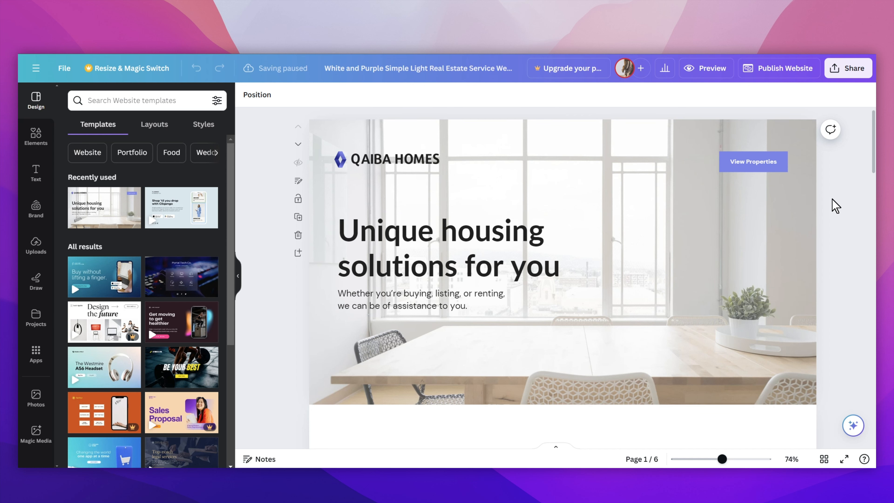
# - Delete the About Qaiba page and undo the deletion
pyautogui.scroll(-10, 833, 206)
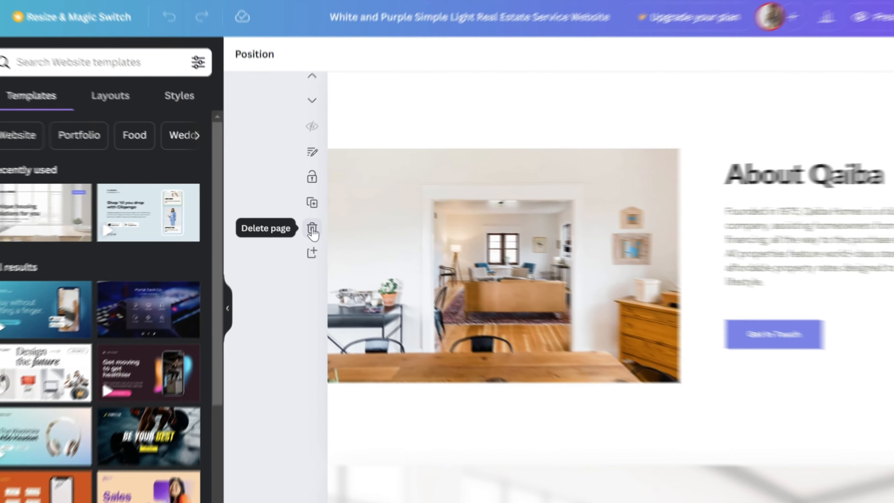
pyautogui.click(300, 221)
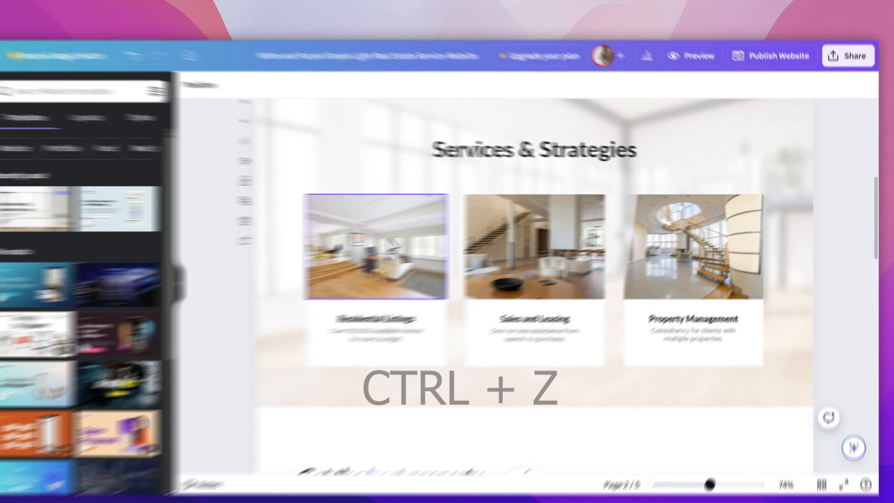
pyautogui.hotkey('ctrl', 'z')
# - Replace the main heading on the first page with "Find Your Dream Home"
pyautogui.scroll(4, 565, 206)
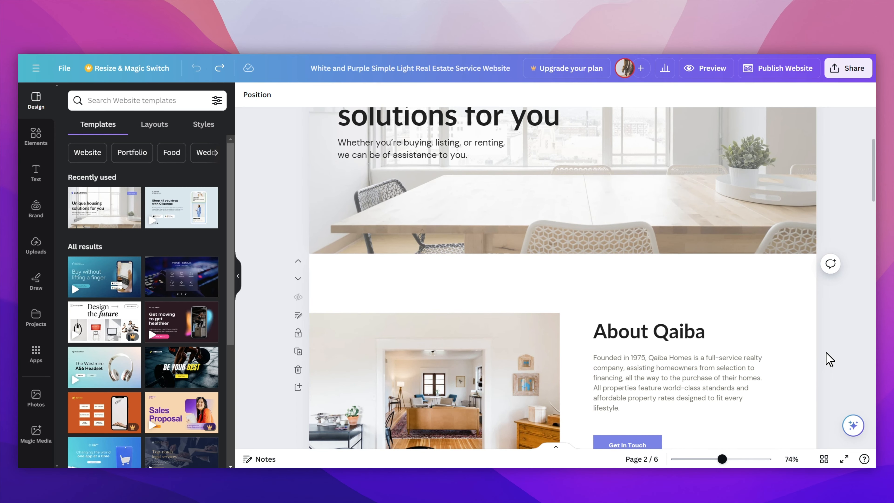
pyautogui.scroll(5, 828, 359)
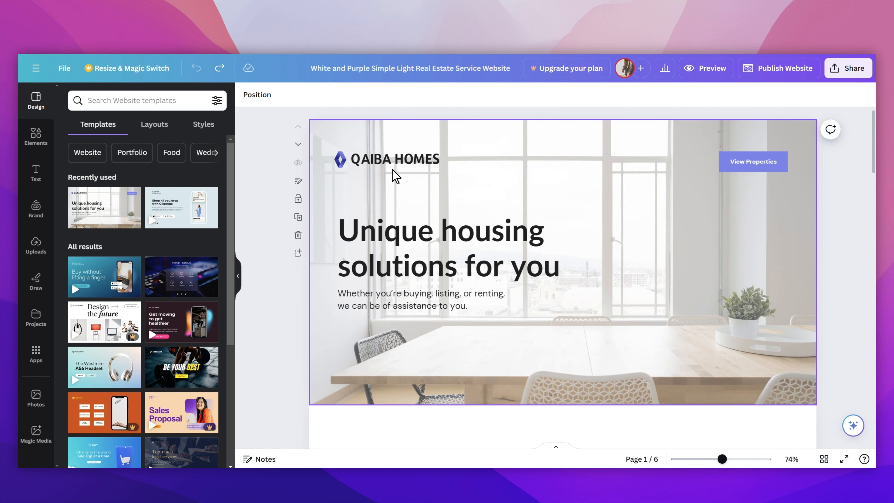
pyautogui.click(427, 235)
pyautogui.moveTo(426, 236); pyautogui.dragTo(548, 273)
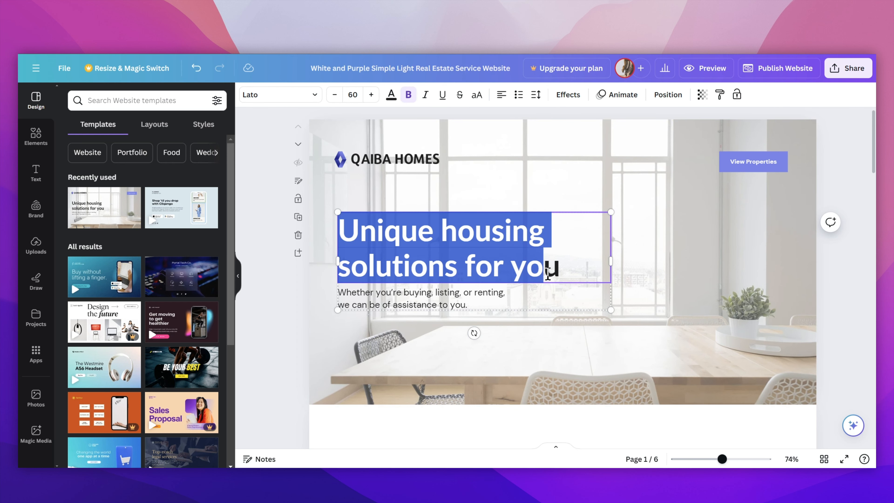
pyautogui.write('Find Your Dream Home')
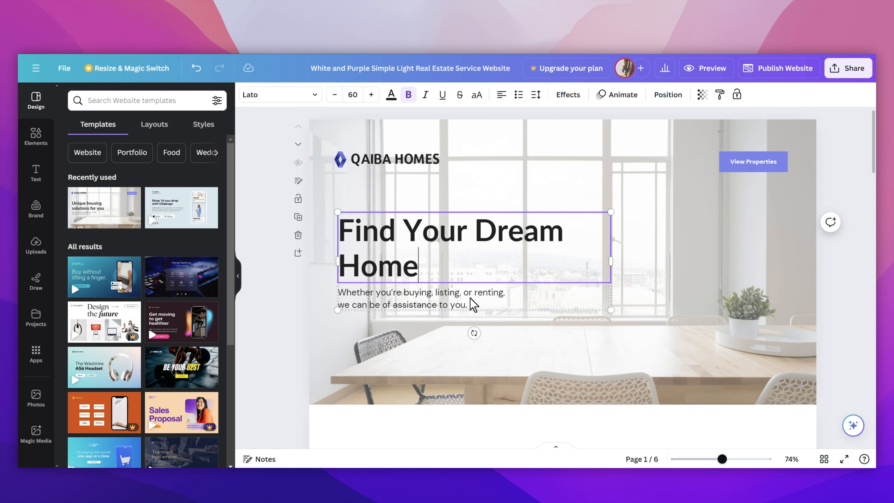
# - Scale up the grouped heading and subtitle on the first page slightly
pyautogui.click(412, 300)
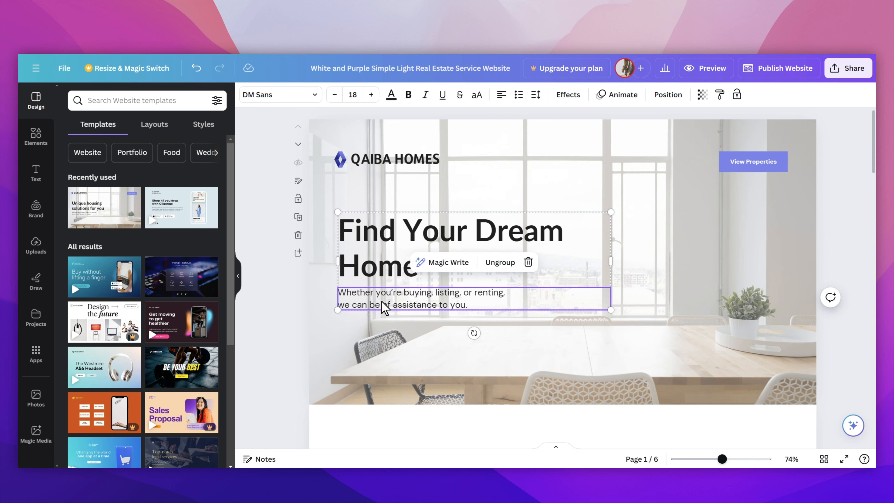
pyautogui.moveTo(610, 311); pyautogui.dragTo(640, 344)
pyautogui.click(712, 321)
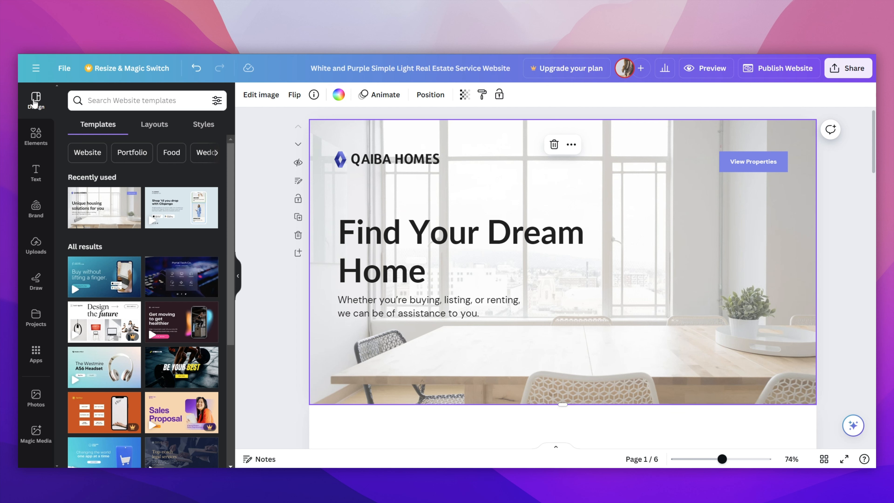
# - Search the design elements for "Real estate" and show only photos
pyautogui.click(36, 137)
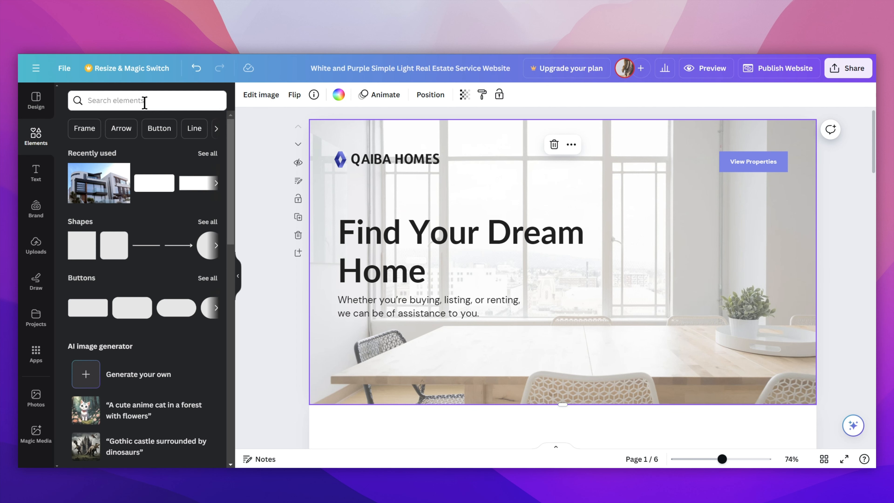
pyautogui.click(145, 102)
pyautogui.write('Real estate')
pyautogui.press('Return')
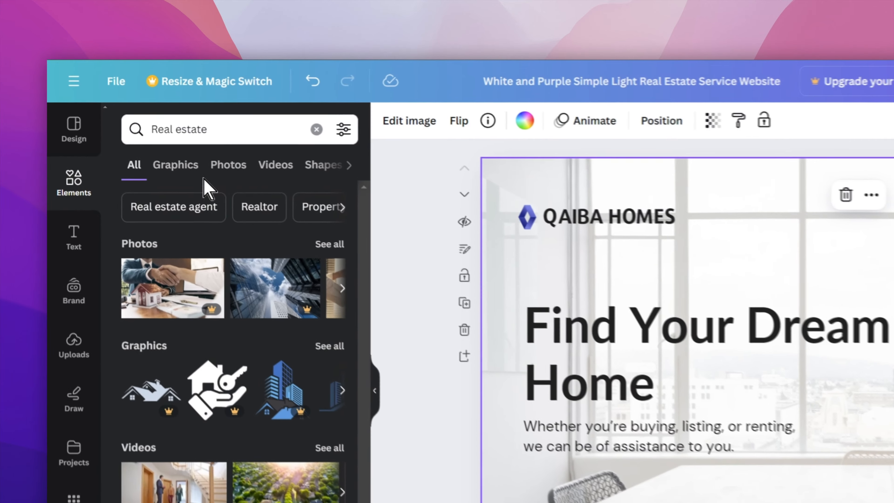
pyautogui.click(242, 173)
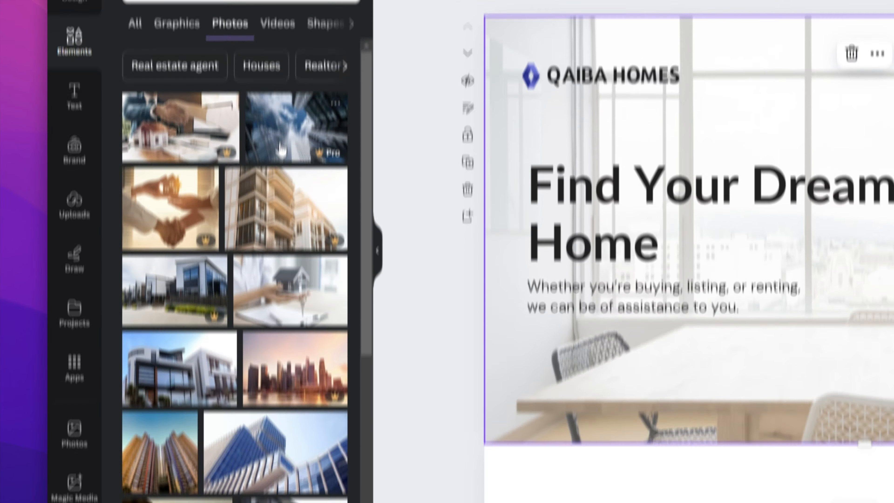
# - Place the photo of the modern white house across the full width of the first page and send it to the back
pyautogui.scroll(-3, 294, 417)
pyautogui.moveTo(171, 189); pyautogui.dragTo(859, 199)
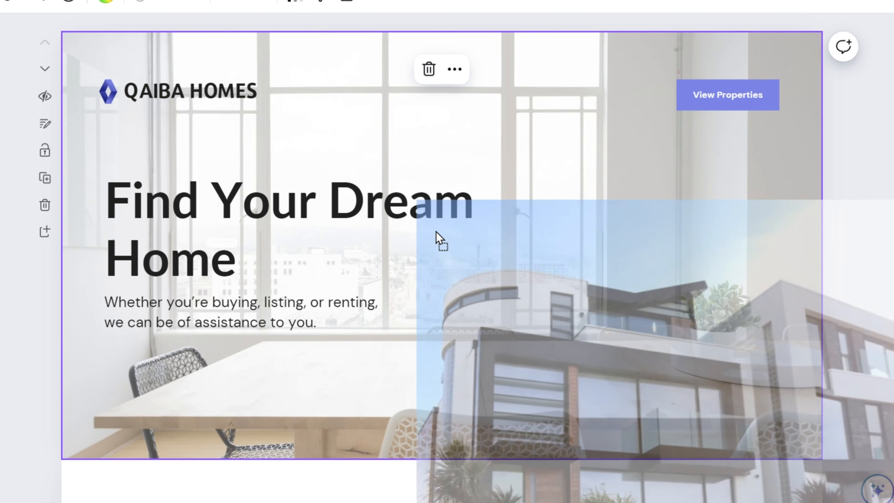
pyautogui.moveTo(436, 232); pyautogui.dragTo(249, 158)
pyautogui.rightClick(573, 243)
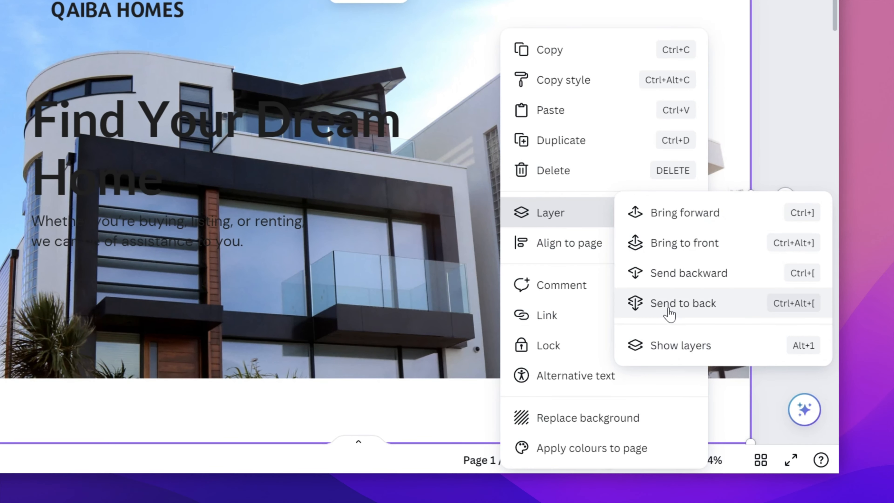
pyautogui.click(668, 308)
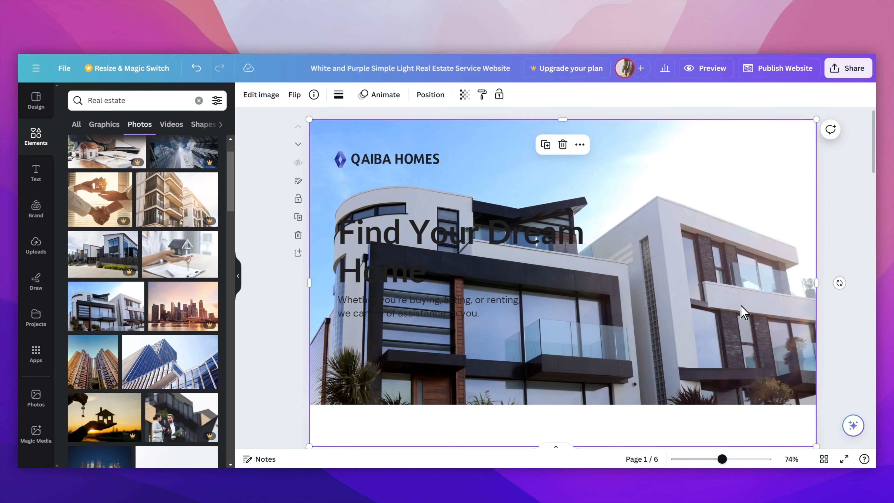
# - Remove the modern white house photo and the QAIBA HOMES logo from the first page
pyautogui.press('Delete')
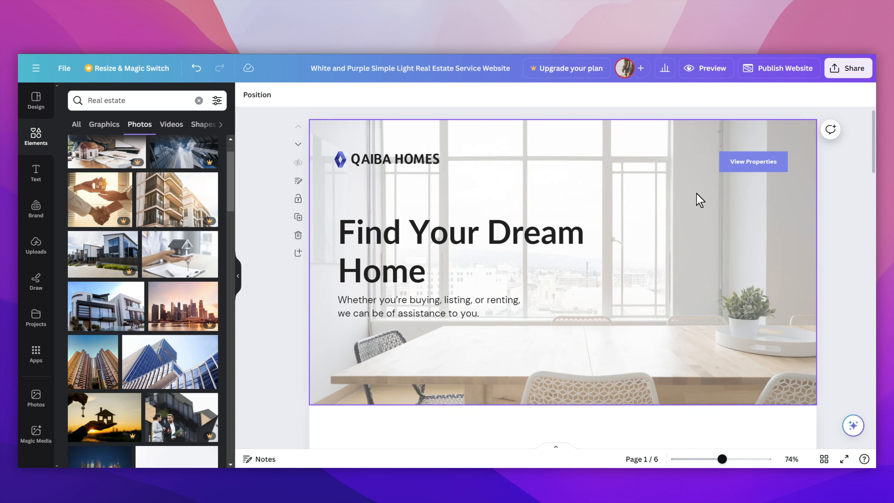
pyautogui.click(402, 166)
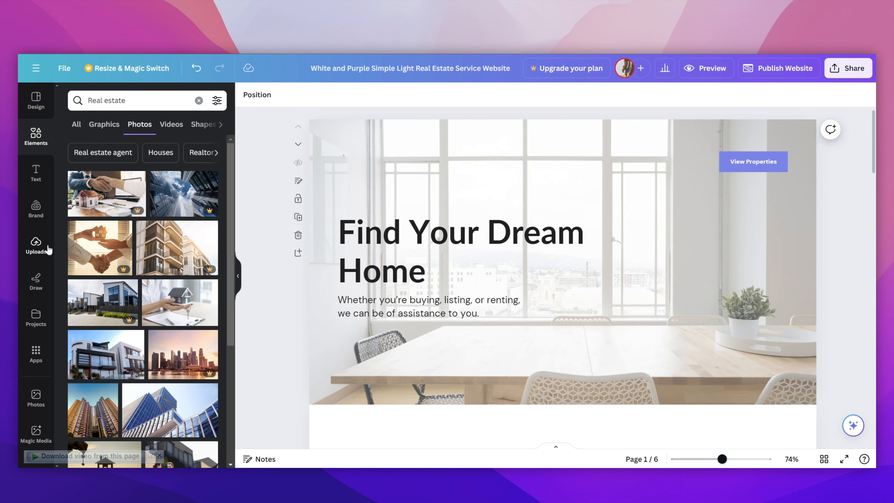
# - Insert the uploaded red wings and blue halo logo, shrink it and place it above the heading, aligned with the heading's left edge
pyautogui.click(38, 245)
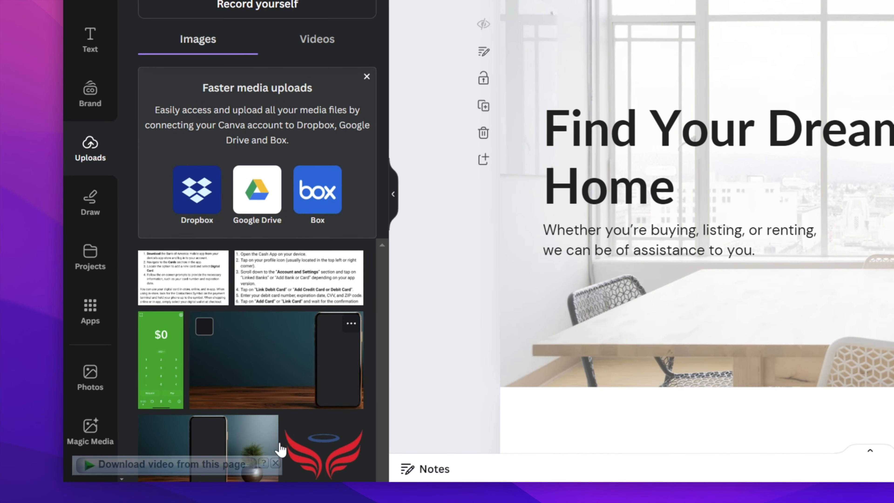
pyautogui.click(328, 466)
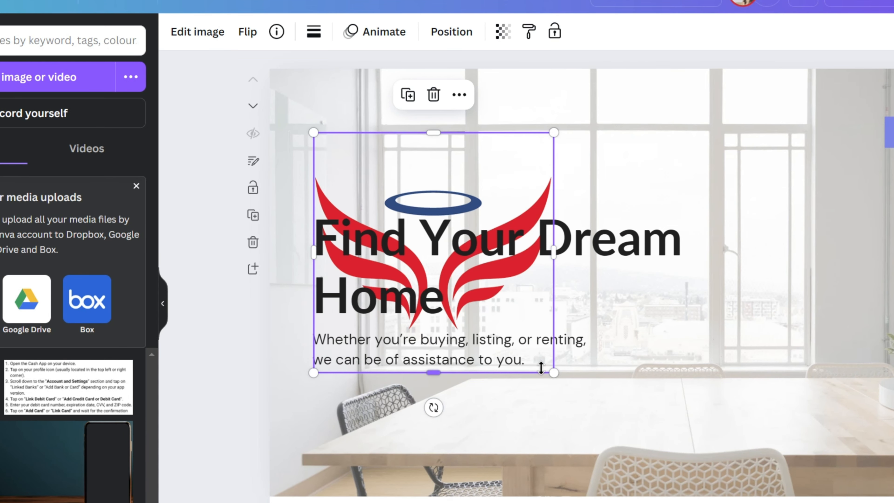
pyautogui.moveTo(554, 373); pyautogui.dragTo(406, 210)
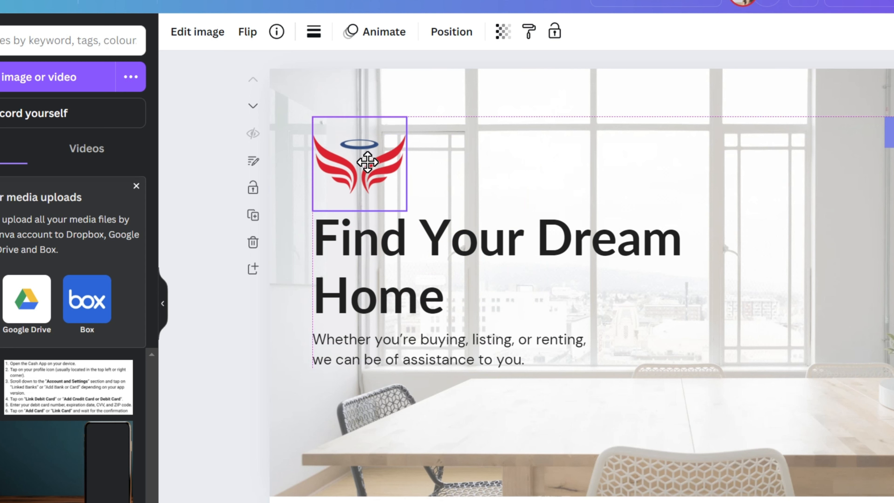
pyautogui.moveTo(367, 162); pyautogui.dragTo(367, 151)
pyautogui.moveTo(408, 200); pyautogui.dragTo(387, 167)
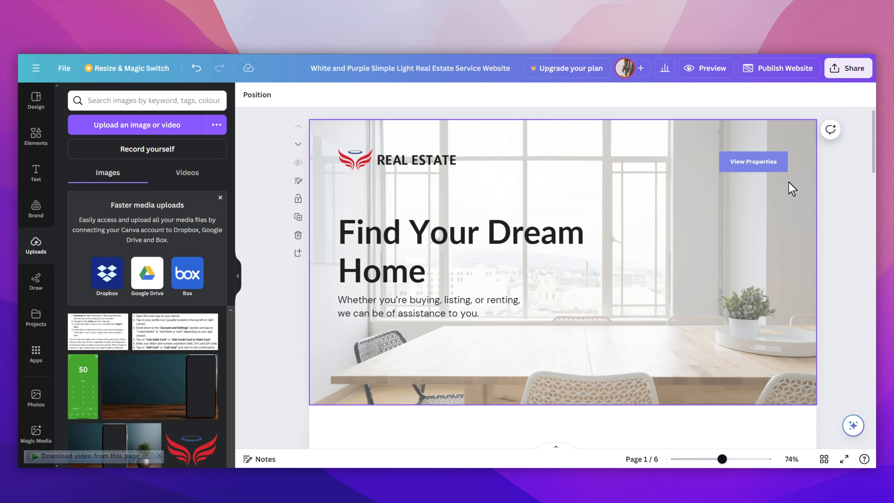
# - Replace the "View Properties" button text on the first page with "Contact Us"
pyautogui.click(763, 161)
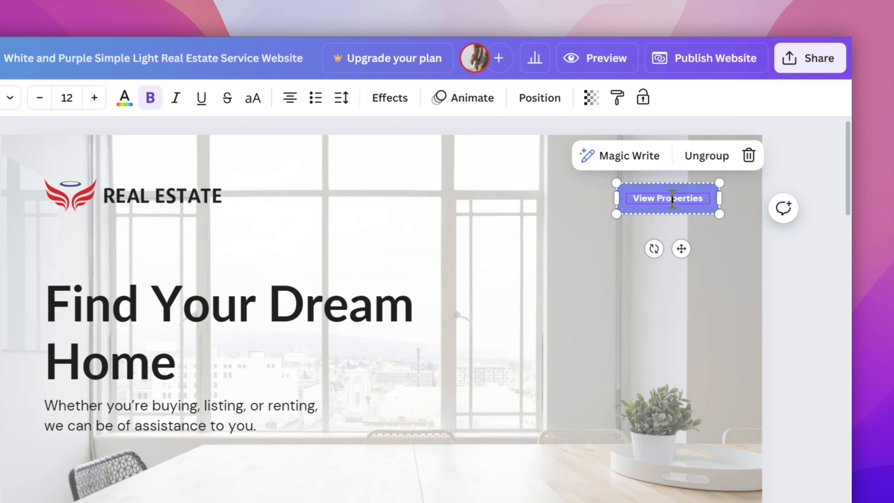
pyautogui.doubleClick(673, 199)
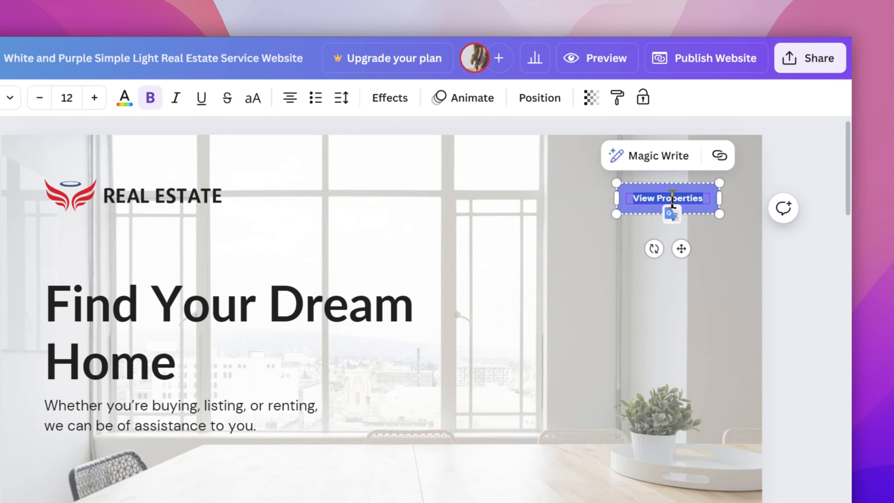
pyautogui.write('Contact ')
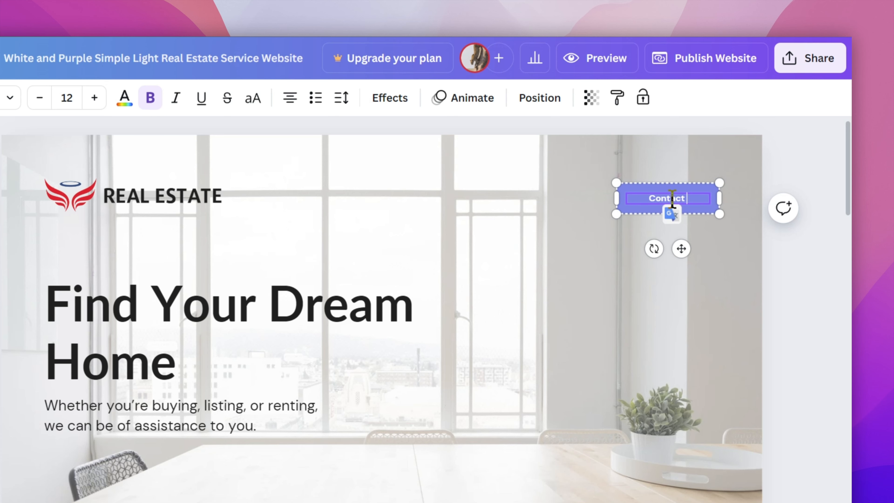
pyautogui.write('Us')
pyautogui.click(814, 290)
# - Move the "Contact Us" button beneath the subtitle, aligned with the left edge of the text
pyautogui.click(697, 200)
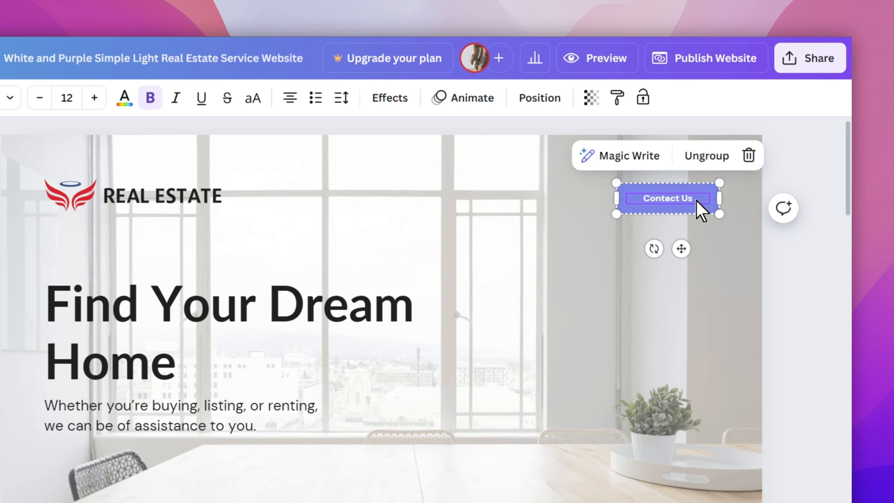
pyautogui.moveTo(698, 210); pyautogui.dragTo(125, 470)
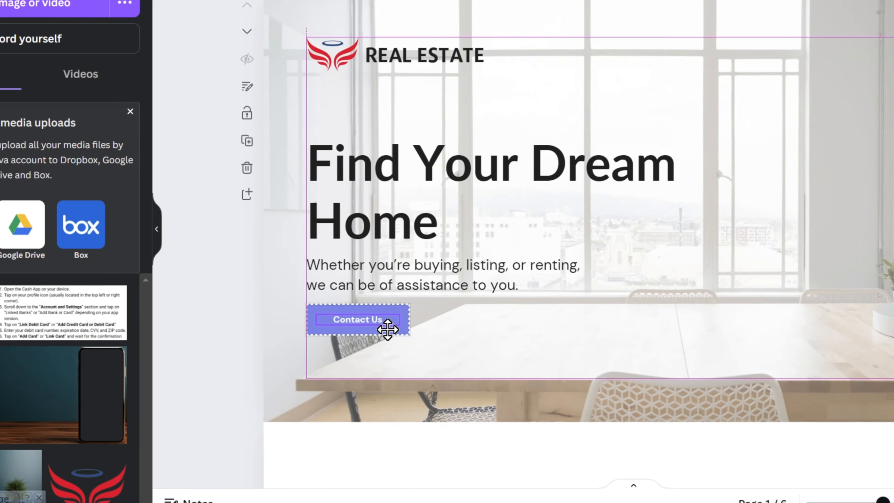
pyautogui.moveTo(388, 330); pyautogui.dragTo(385, 335)
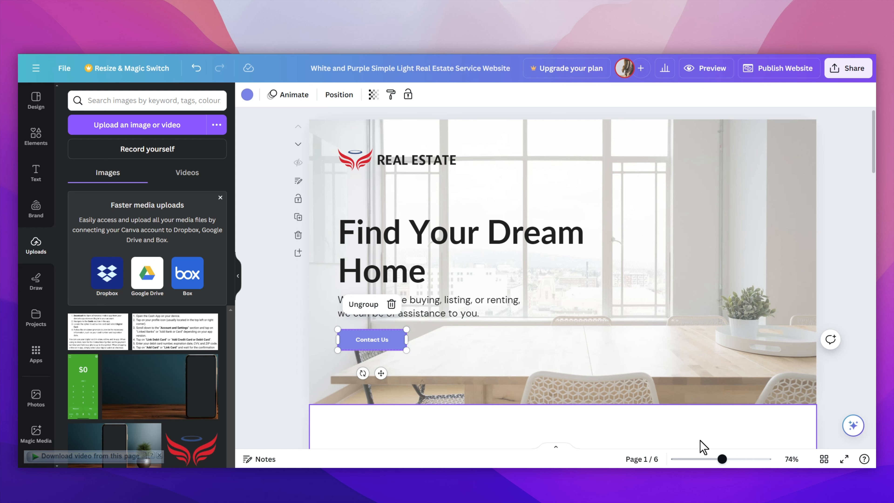
# - Change the "Contact Us" button's fill colour to orange #ff914d
pyautogui.moveTo(722, 459); pyautogui.dragTo(736, 459)
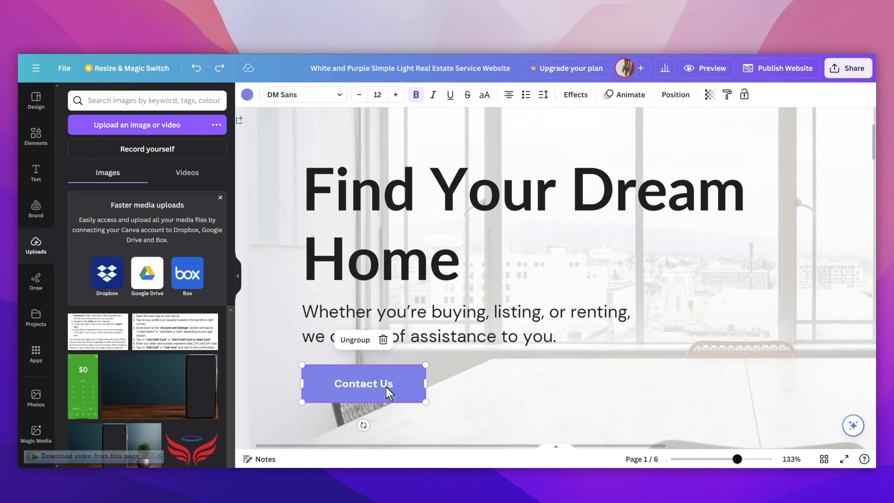
pyautogui.click(248, 96)
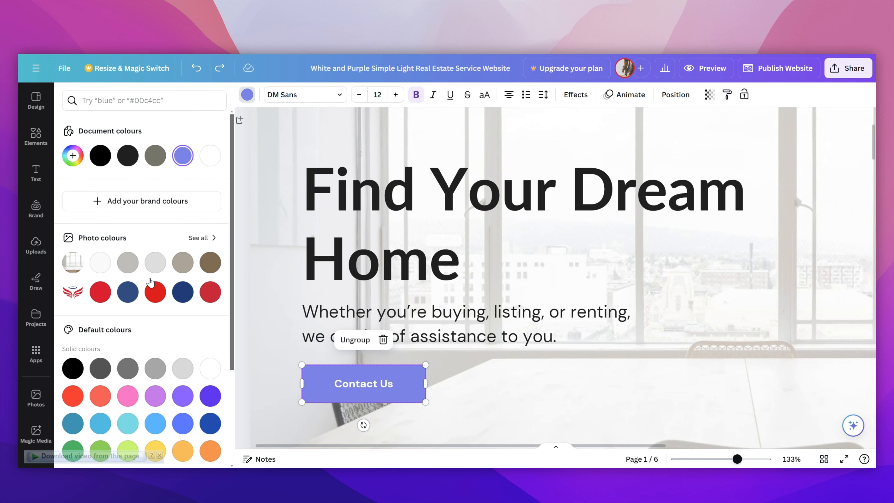
pyautogui.scroll(-2, 197, 300)
pyautogui.scroll(-2, 196, 300)
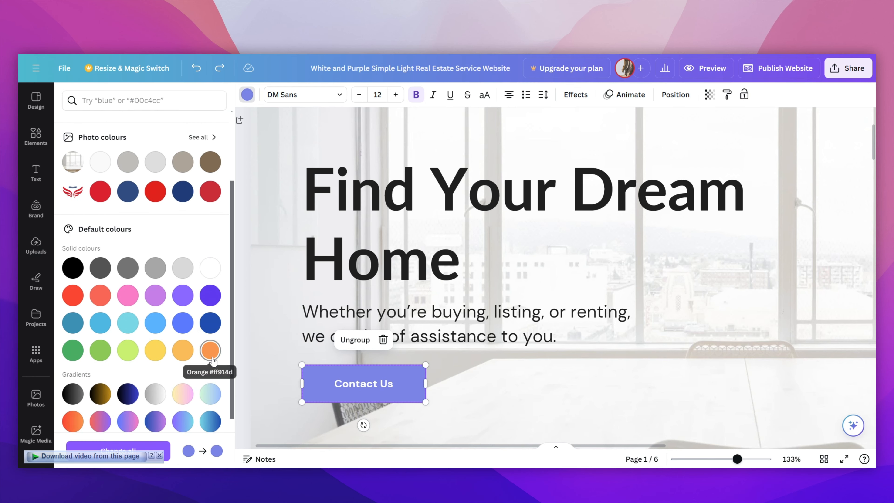
pyautogui.click(210, 351)
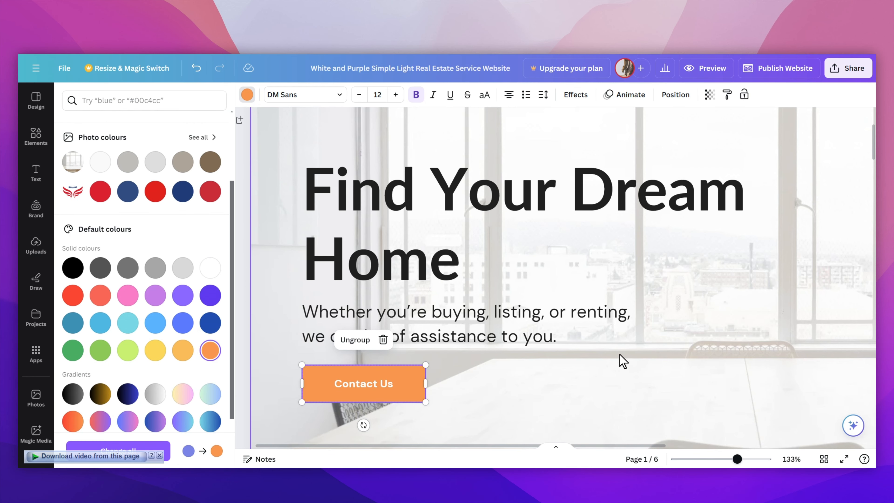
pyautogui.scroll(-2, 614, 356)
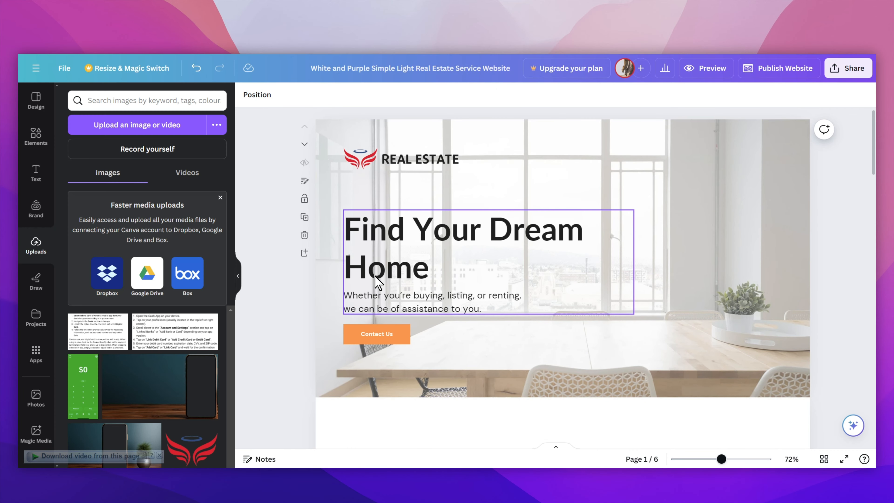
pyautogui.click(28, 148)
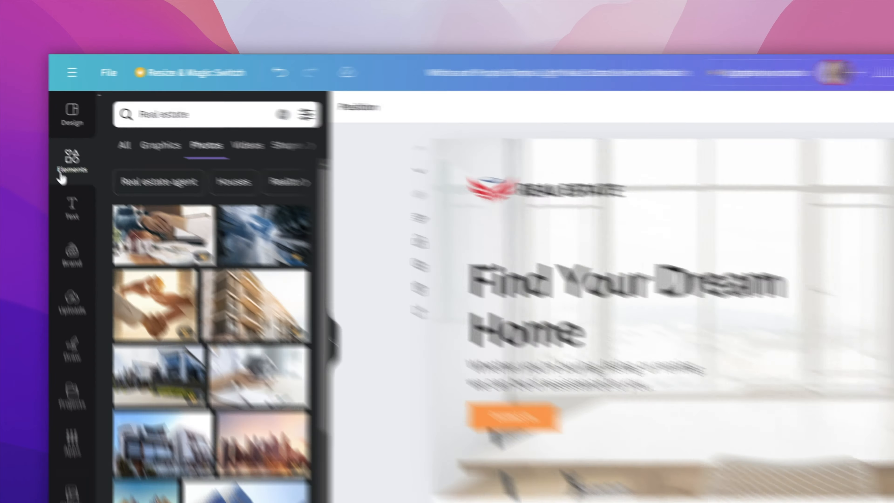
pyautogui.click(202, 161)
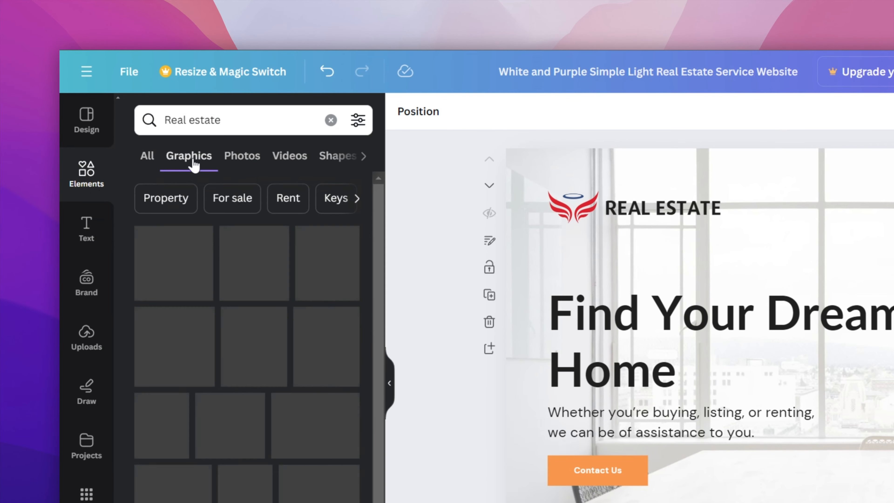
pyautogui.click(283, 160)
pyautogui.click(206, 160)
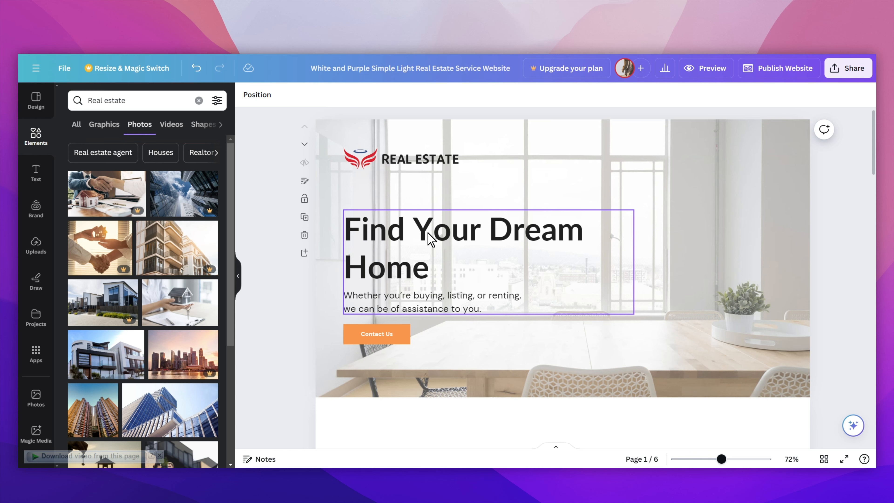
# - Delete every page below the first one, from the "About Qaiba" page through the "Partner with us" page
pyautogui.scroll(-7, 428, 236)
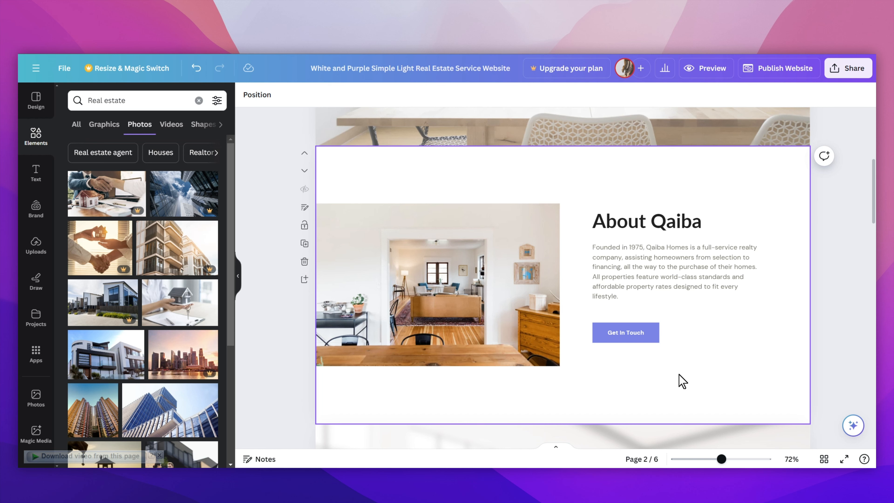
pyautogui.scroll(5, 665, 373)
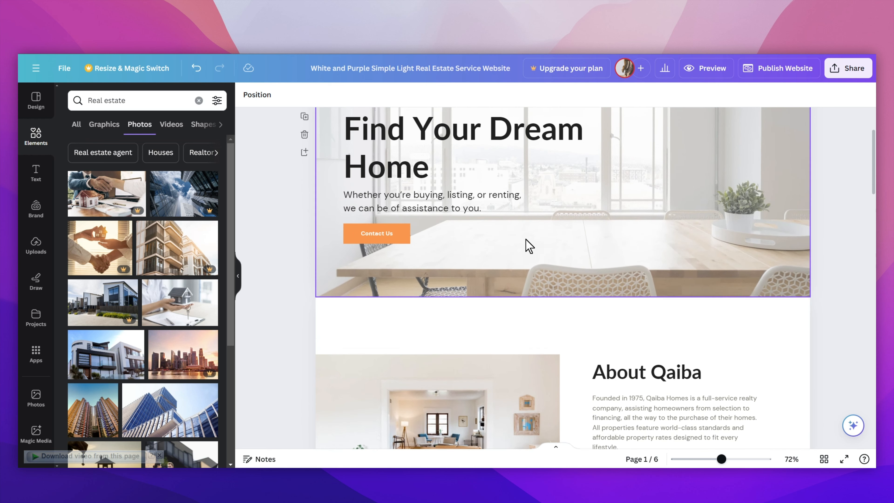
pyautogui.scroll(-5, 497, 240)
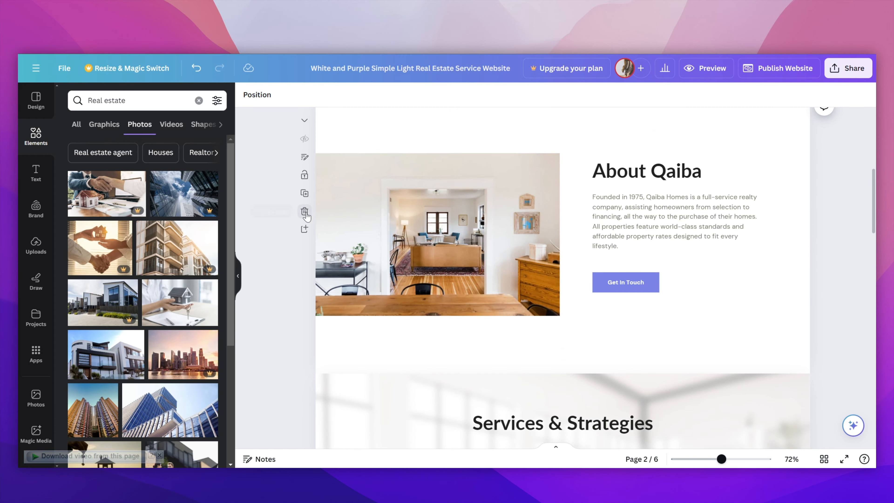
pyautogui.click(305, 221)
pyautogui.click(304, 222)
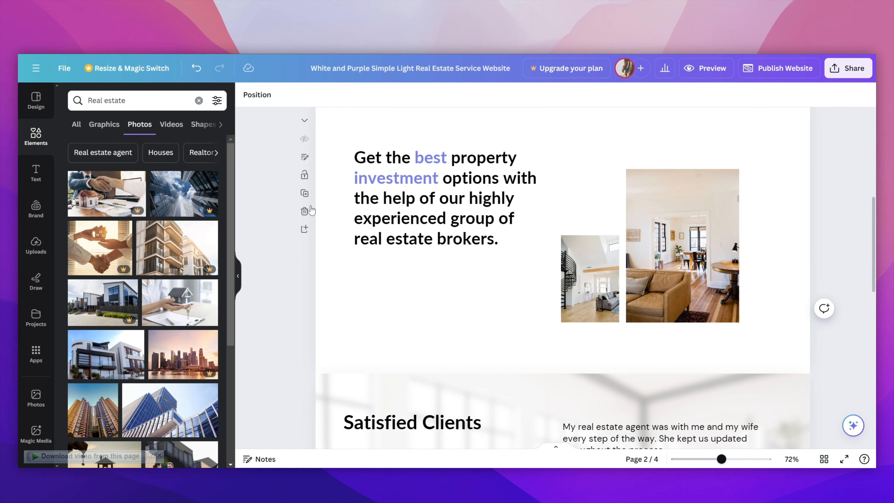
pyautogui.click(304, 211)
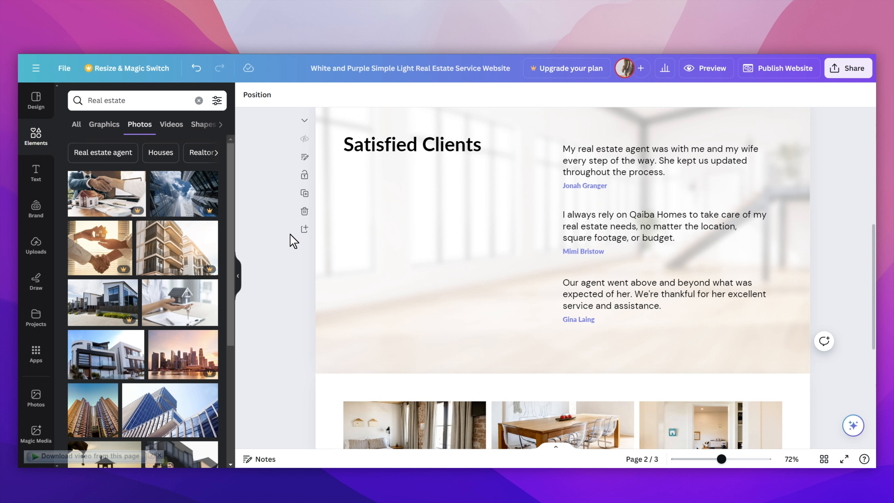
pyautogui.click(305, 211)
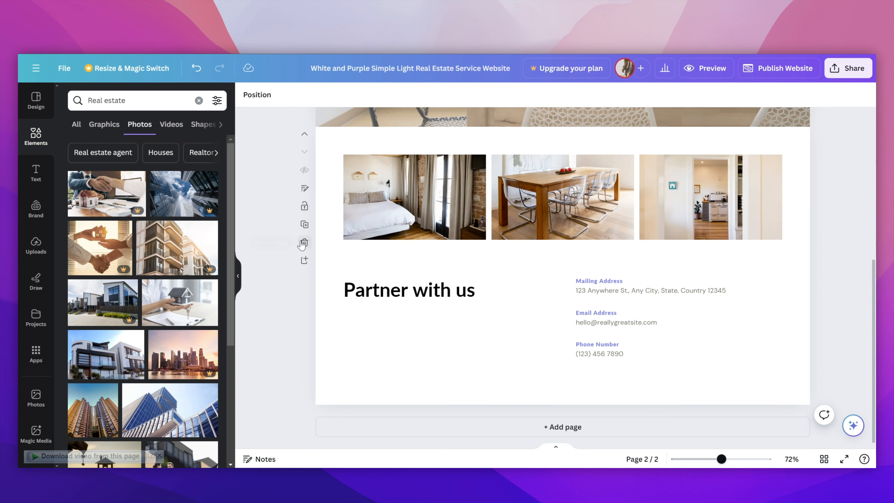
pyautogui.click(303, 244)
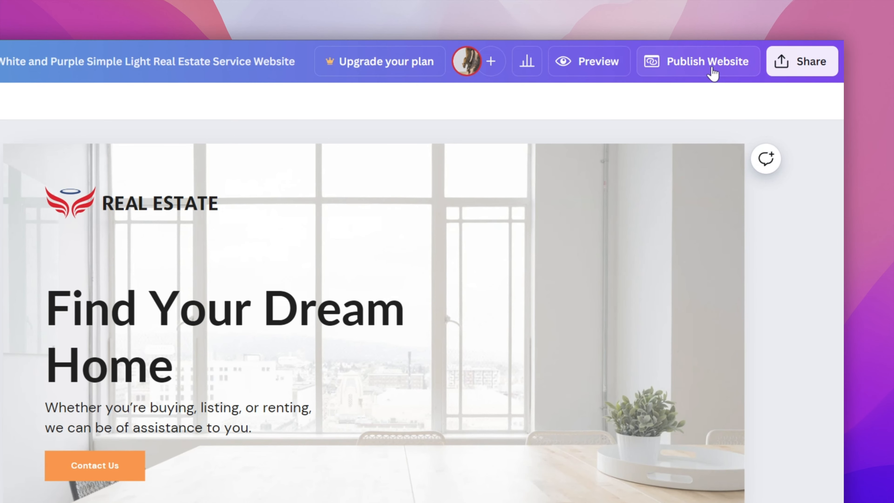
# - Open the website publishing options and leave both Resize on mobile and Include navigation menu enabled
pyautogui.click(713, 73)
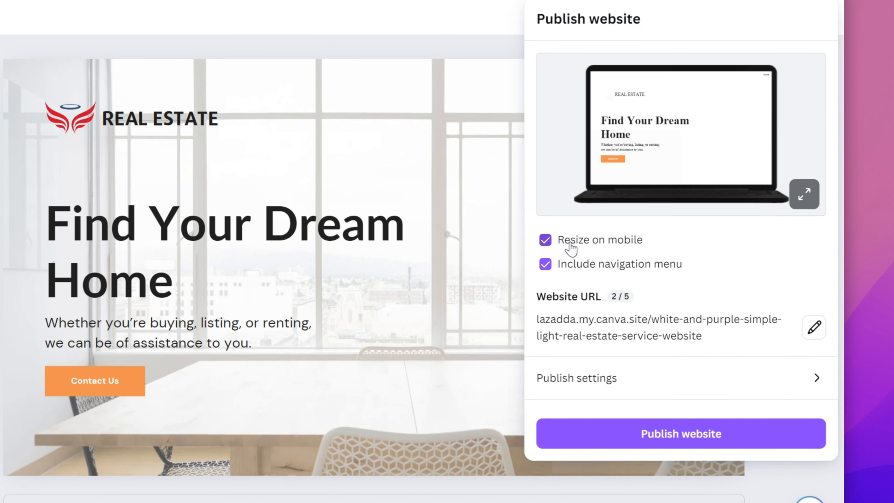
pyautogui.click(555, 243)
pyautogui.click(556, 243)
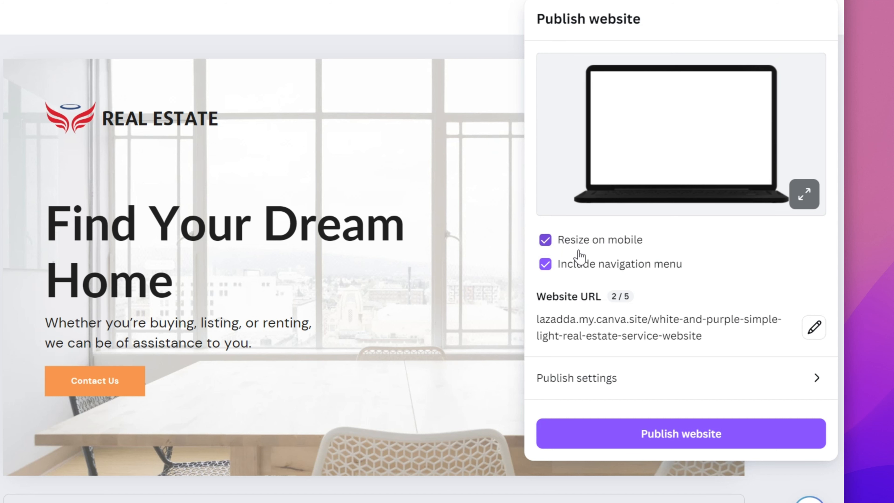
pyautogui.click(556, 271)
pyautogui.click(556, 271)
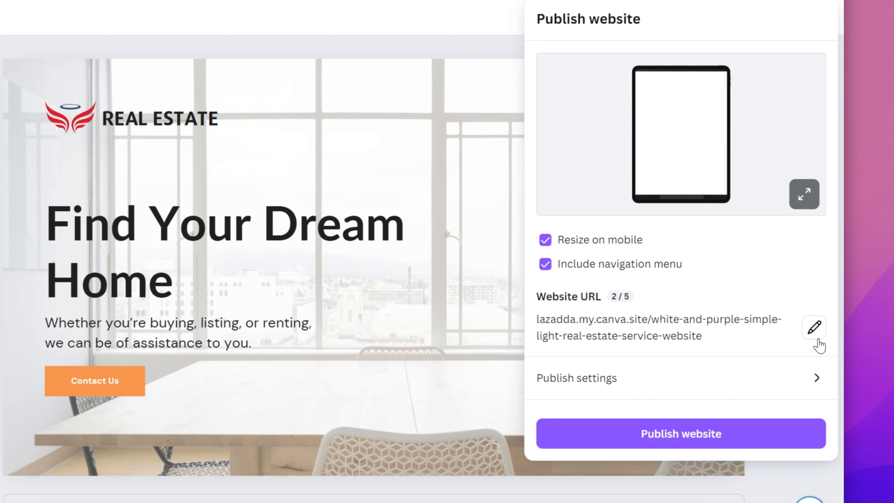
# - Set the path of the website URL to "realestate"
pyautogui.click(814, 328)
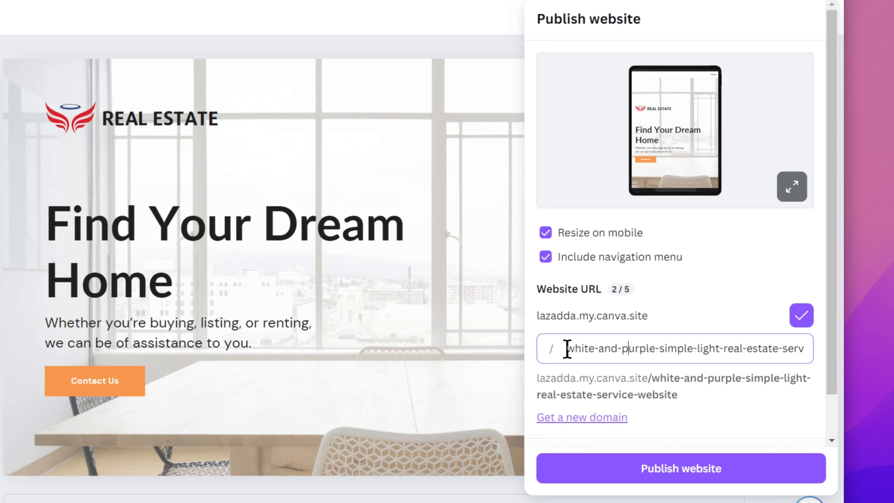
pyautogui.moveTo(770, 348); pyautogui.dragTo(552, 345)
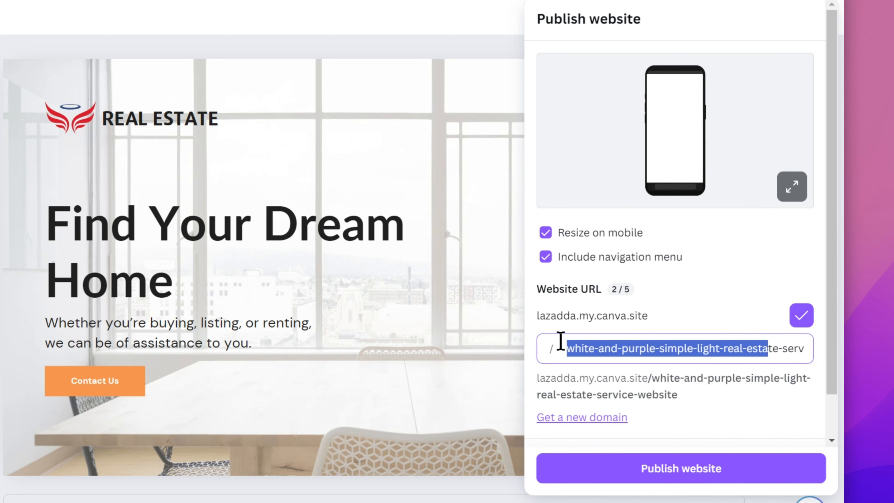
pyautogui.write('realestate')
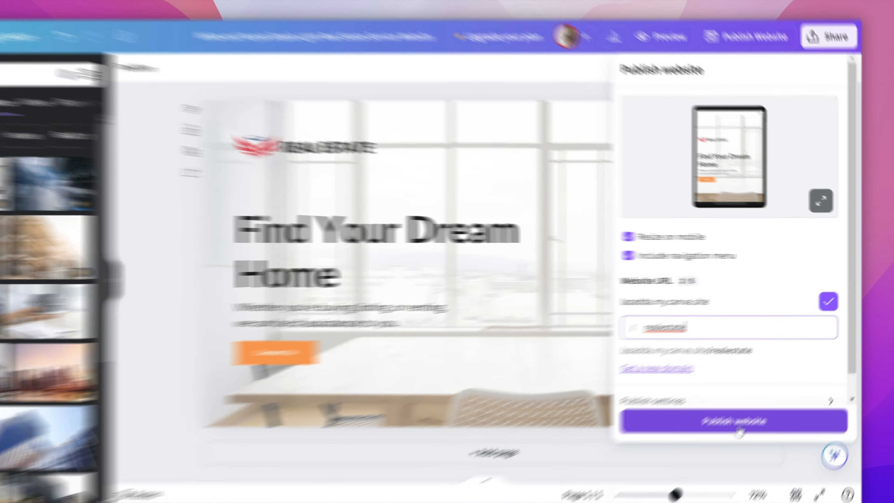
# - Publish the website and open the live site
pyautogui.click(686, 468)
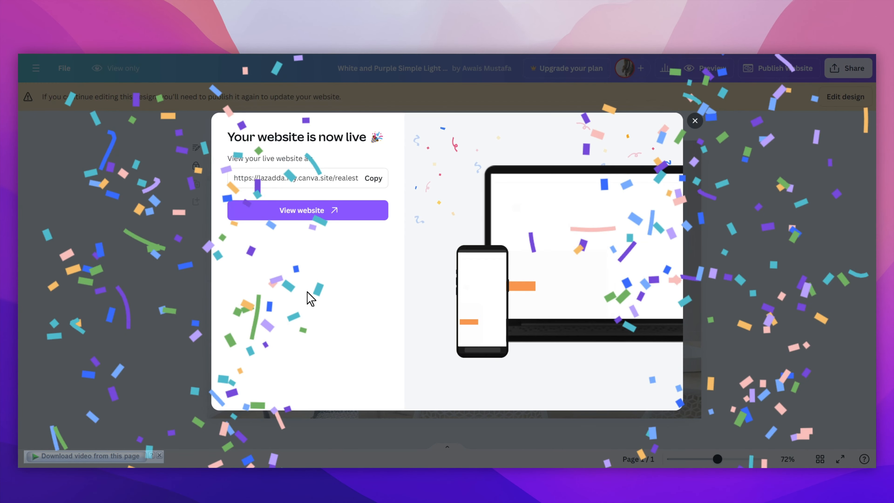
pyautogui.click(313, 217)
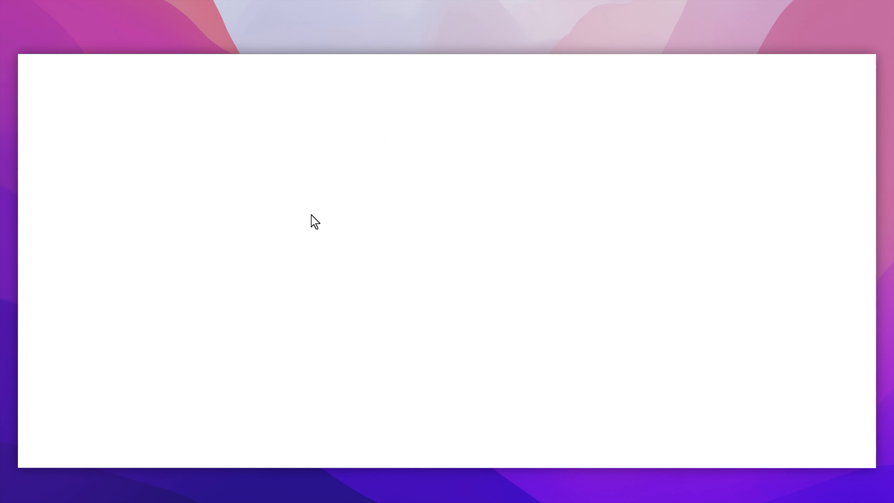